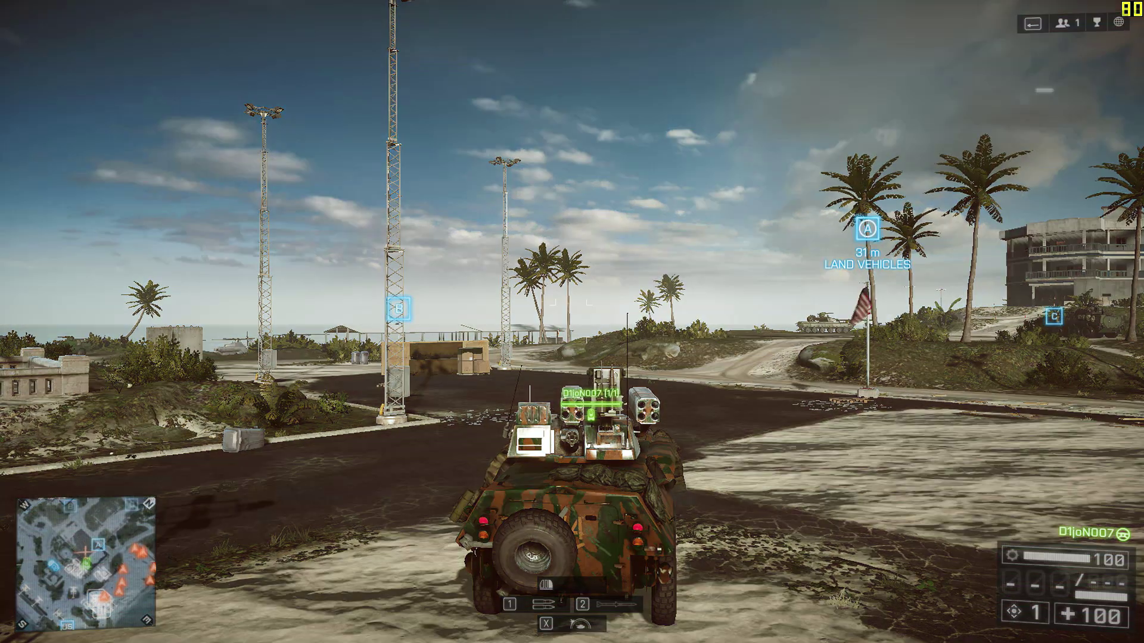
Step: Pause Battlefield 4 with Esc, check the Video settings in Options, then switch to Gameplay
key("Escape")
left_click(216, 205)
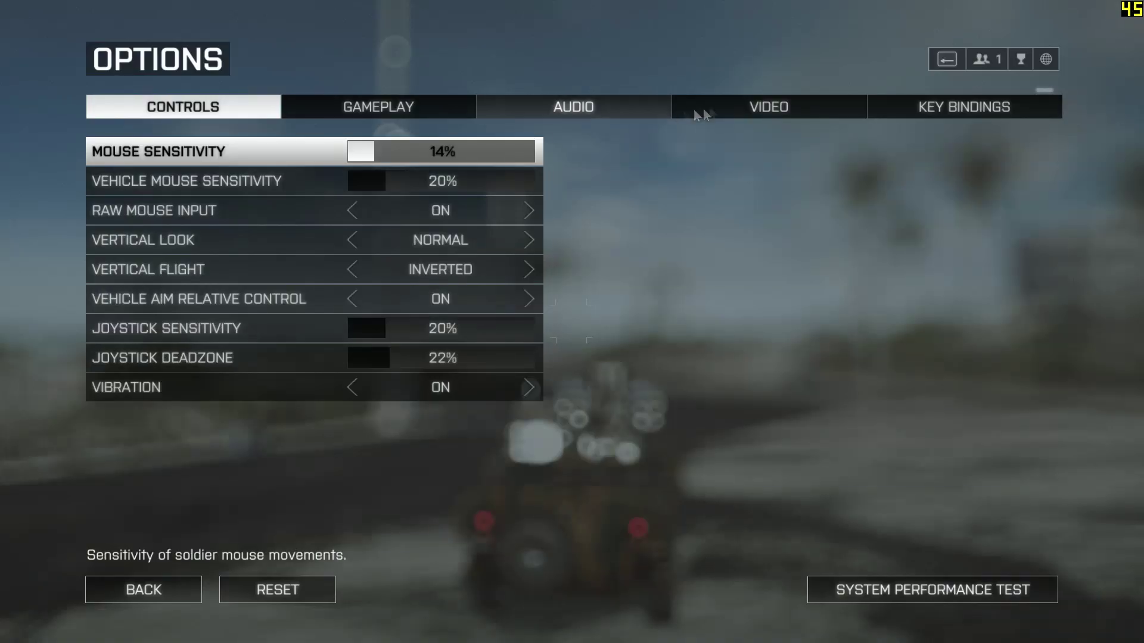
left_click(718, 102)
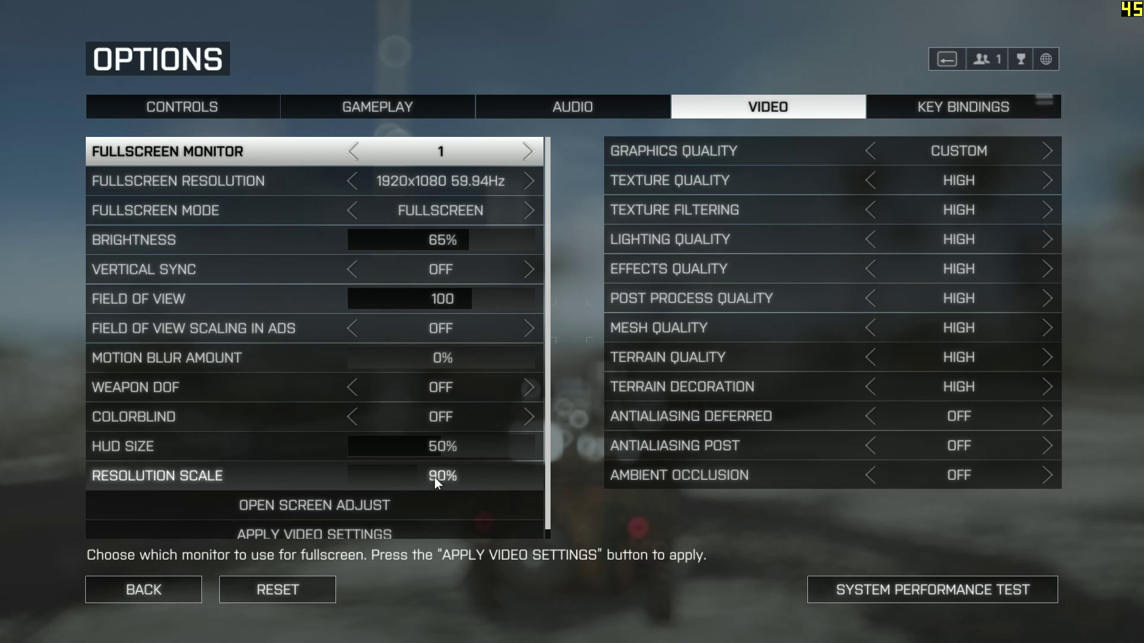
left_click(445, 102)
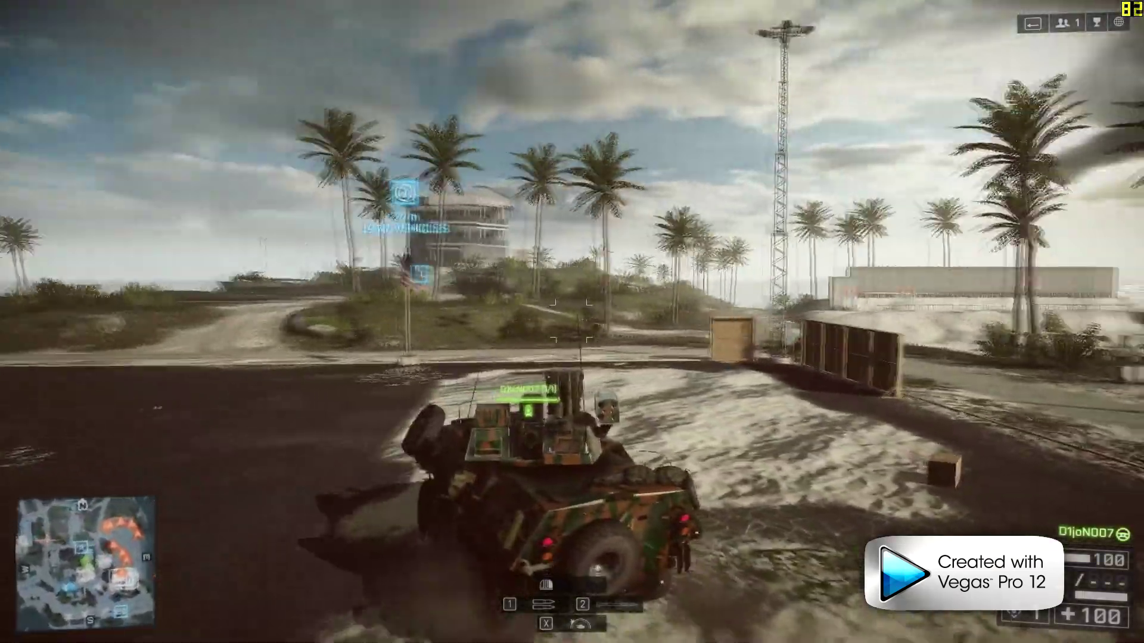
Step: Drive the armoured vehicle forward and left around the beach
key("a")
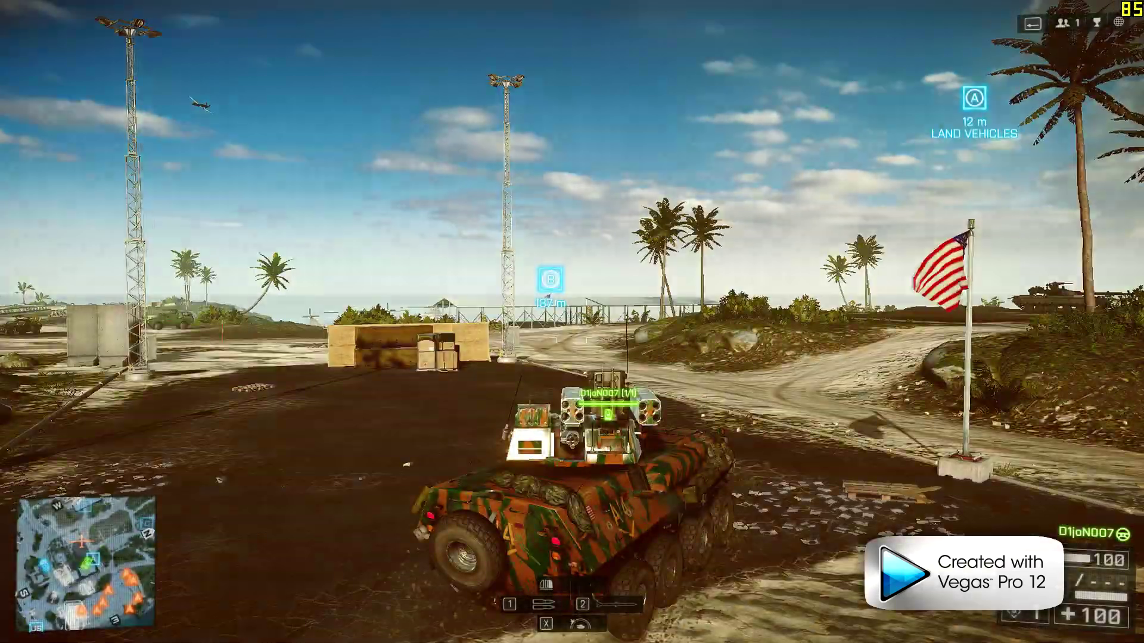
key("a")
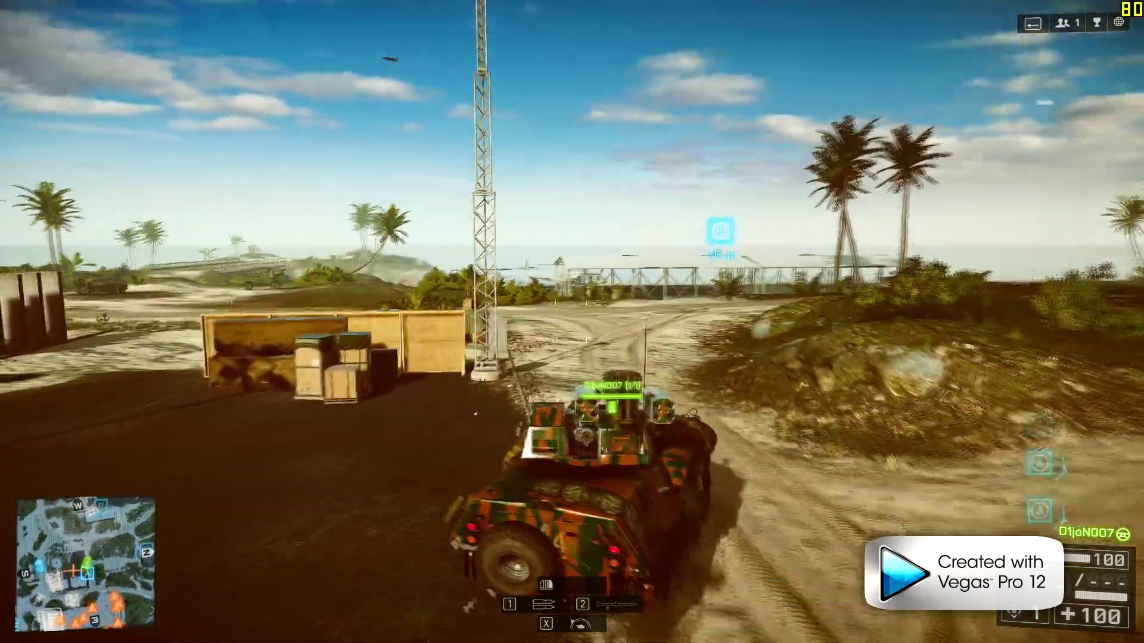
key("a")
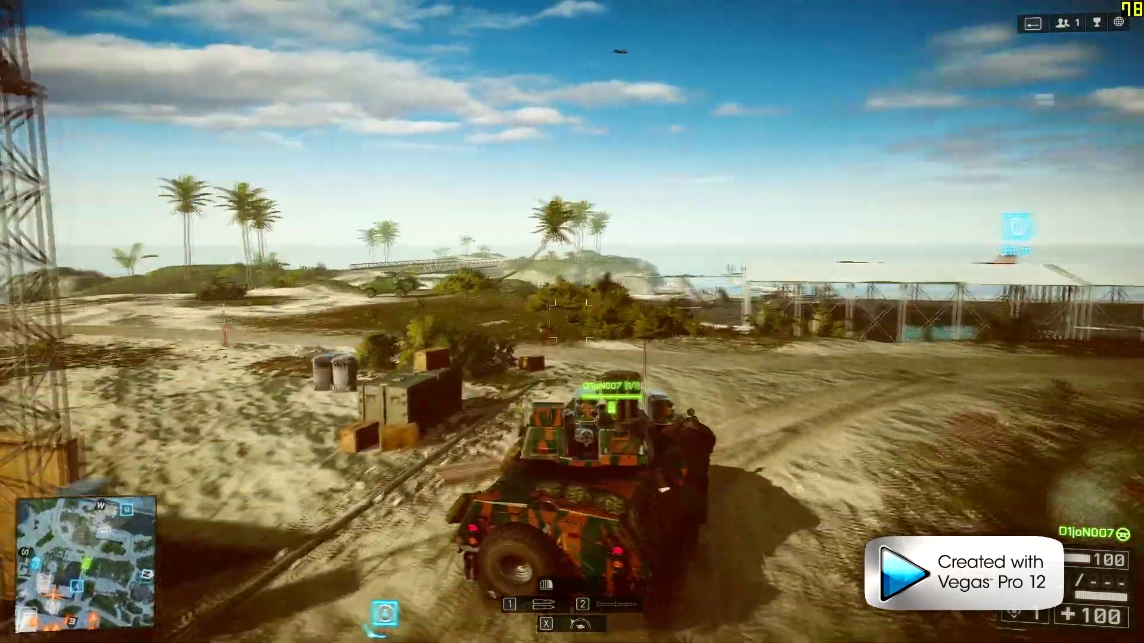
key("a")
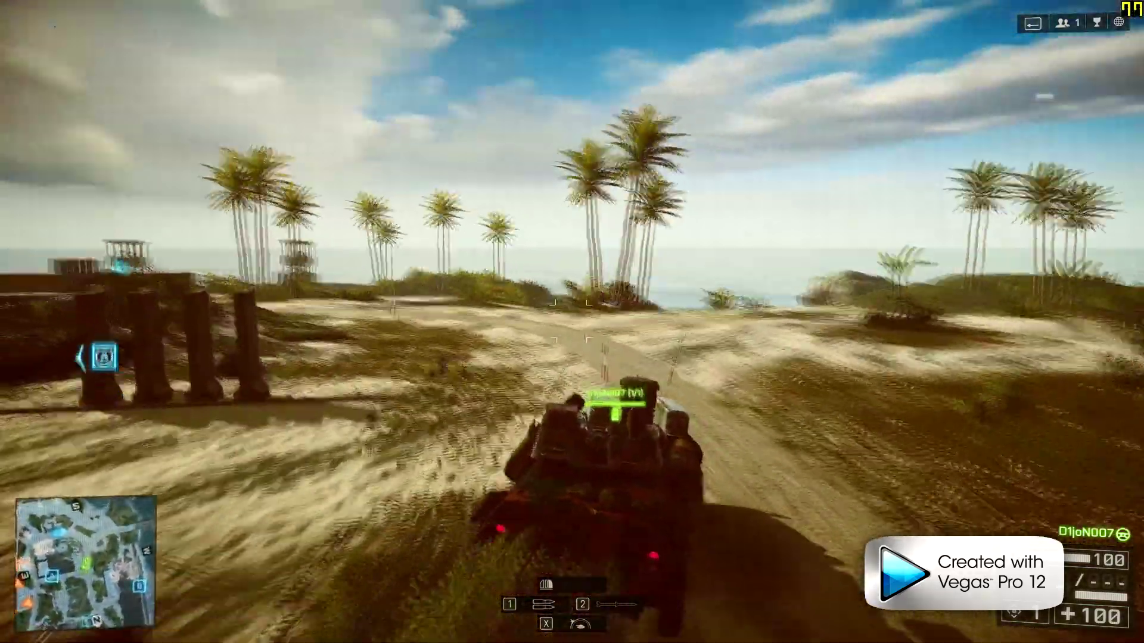
key("a")
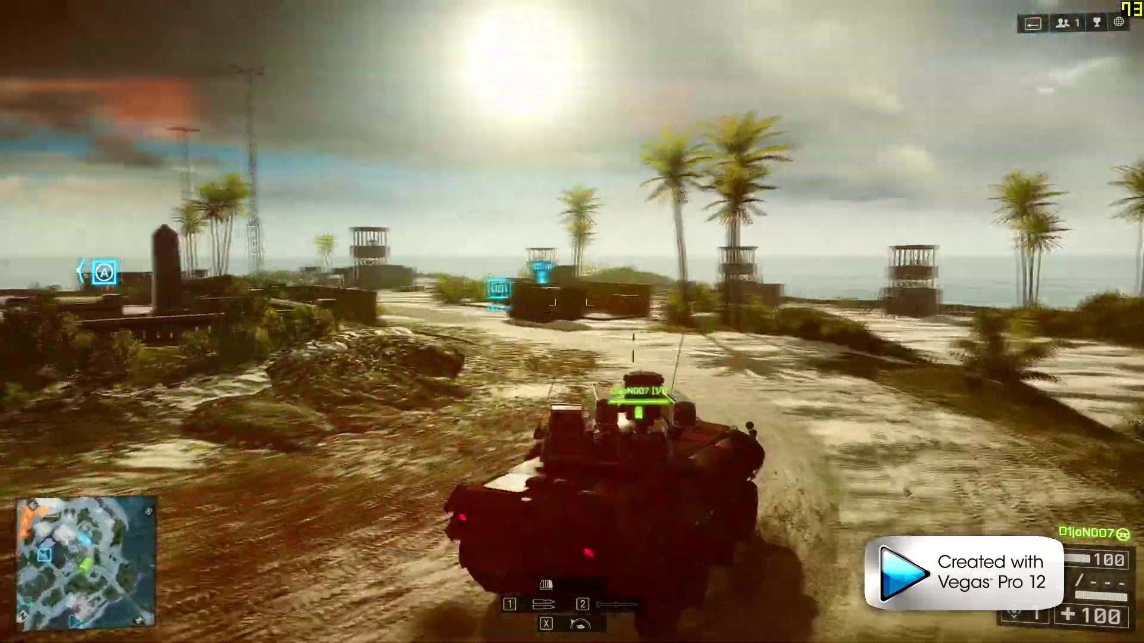
key("a")
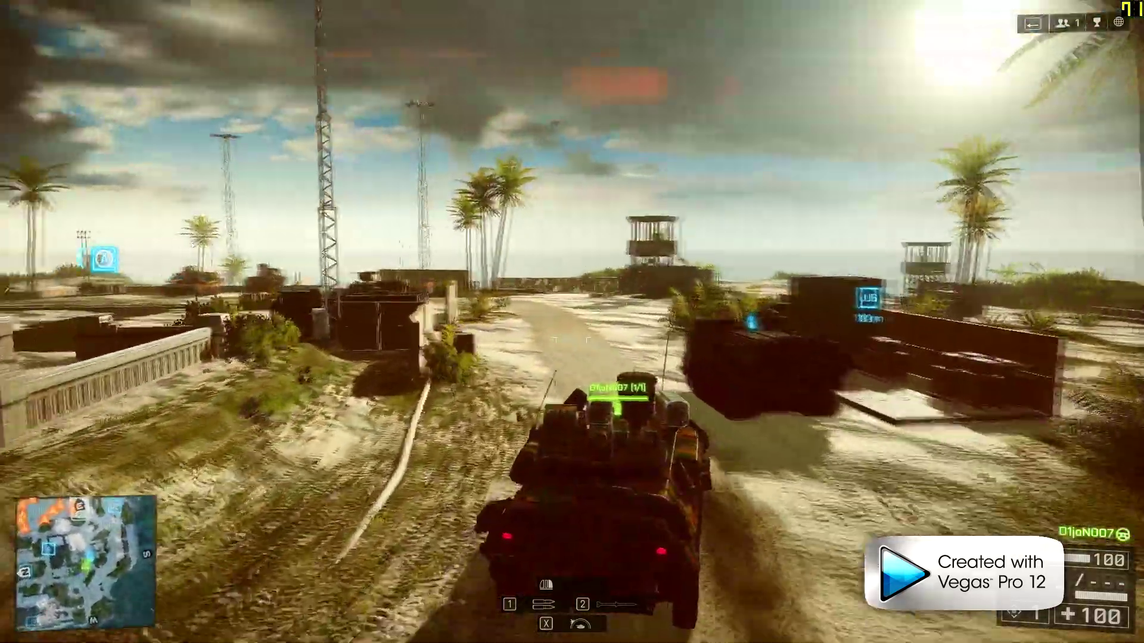
key("a")
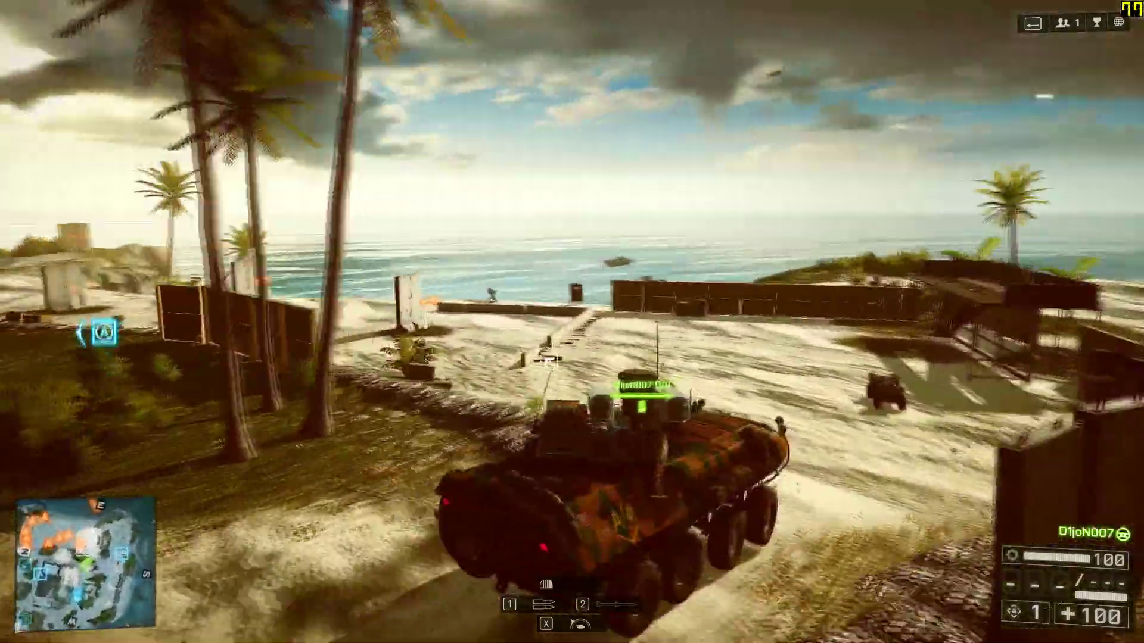
Step: Switch to the first-person cannon view, swing left and fire at the target
key("a")
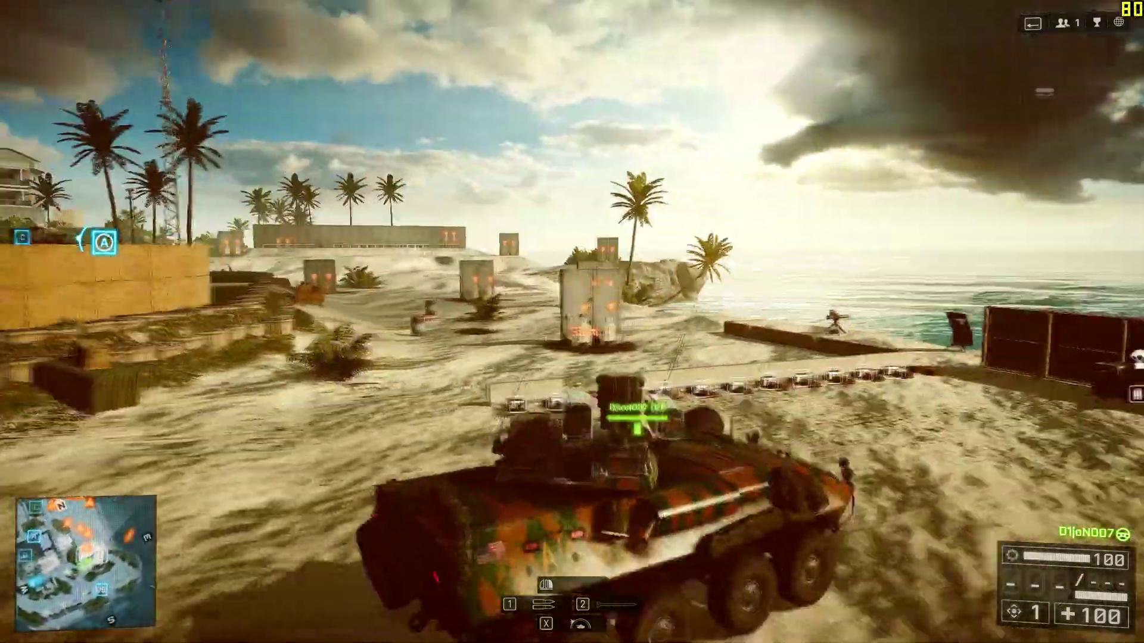
key("c")
key("a")
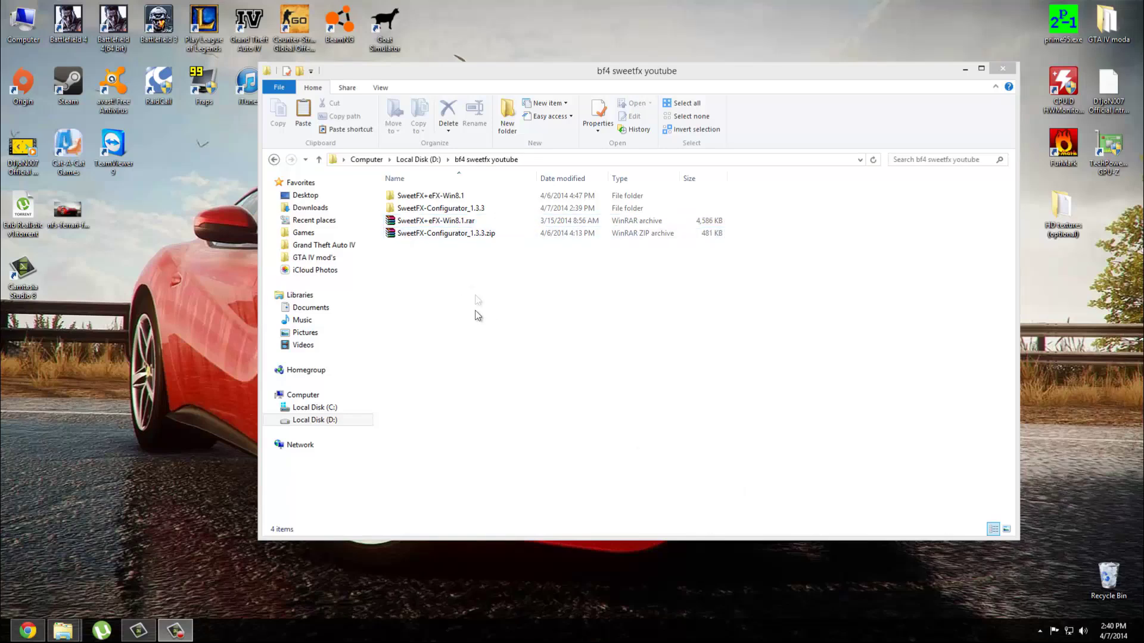
Step: Open the SweetFX+eFX-Win8.1 folder and its nested SweetFX+eFX-Win8.1 folder
left_click(447, 201)
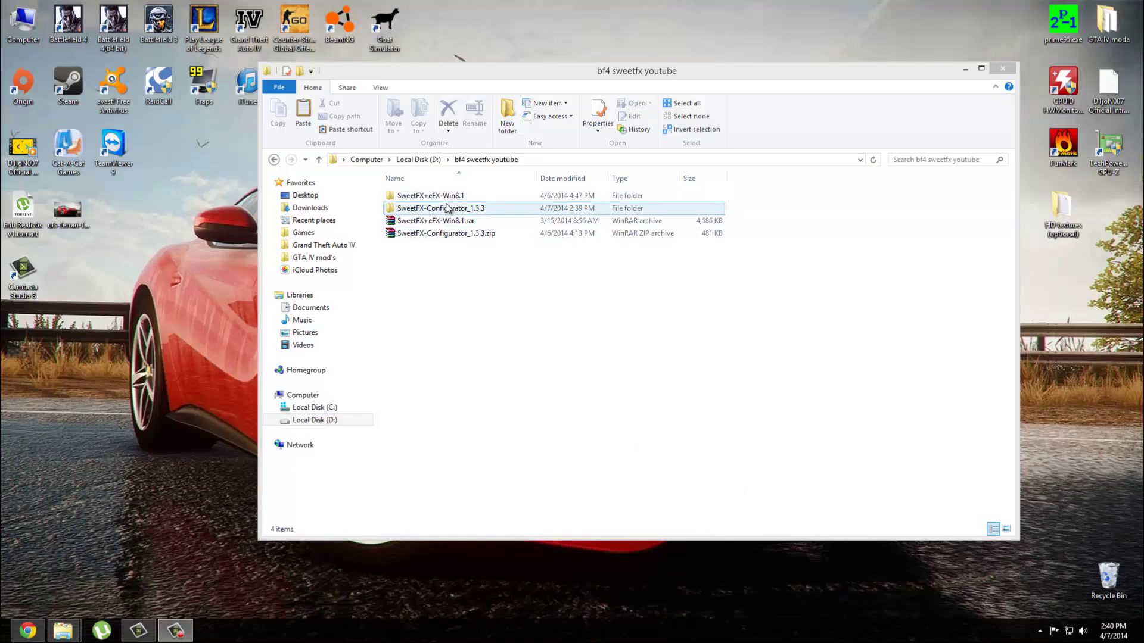
left_click(454, 204)
left_click(470, 200)
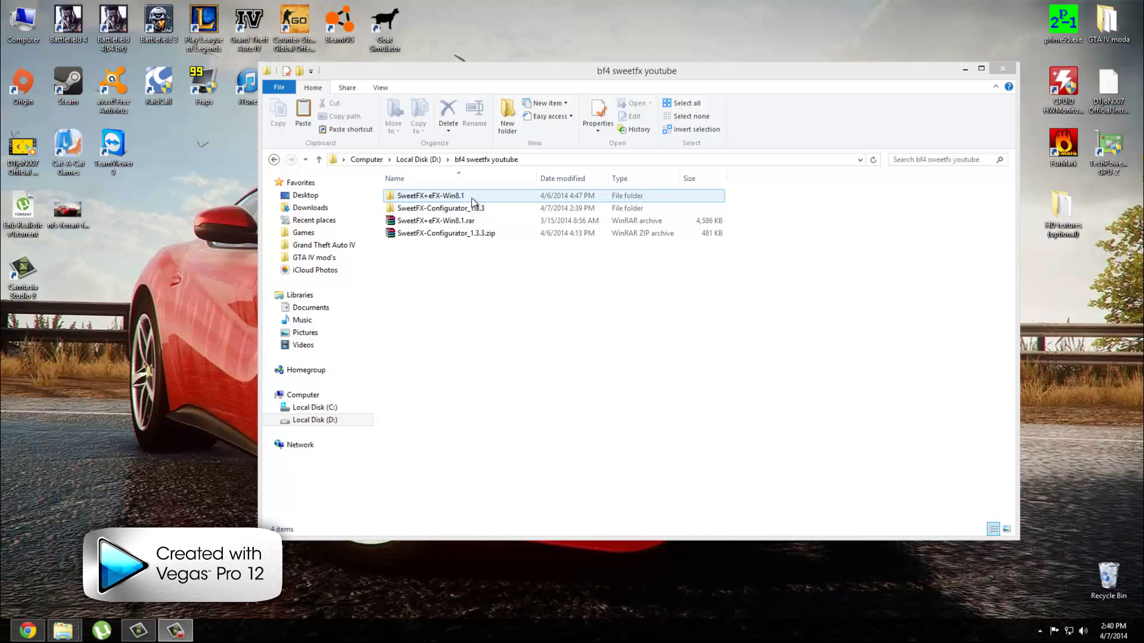
double_click(472, 201)
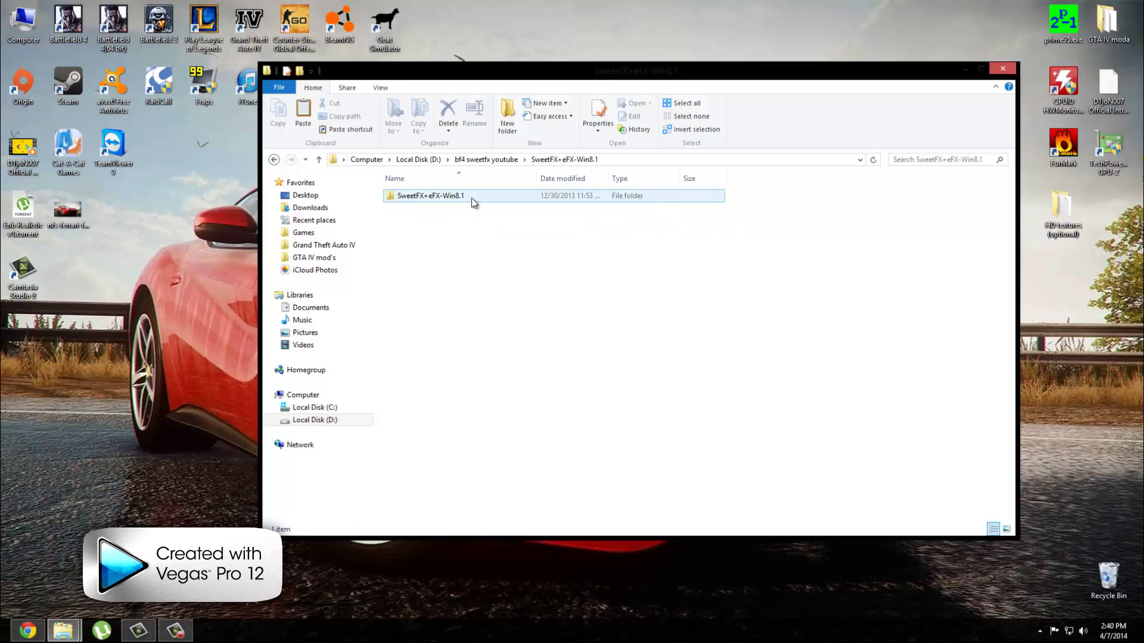
double_click(474, 201)
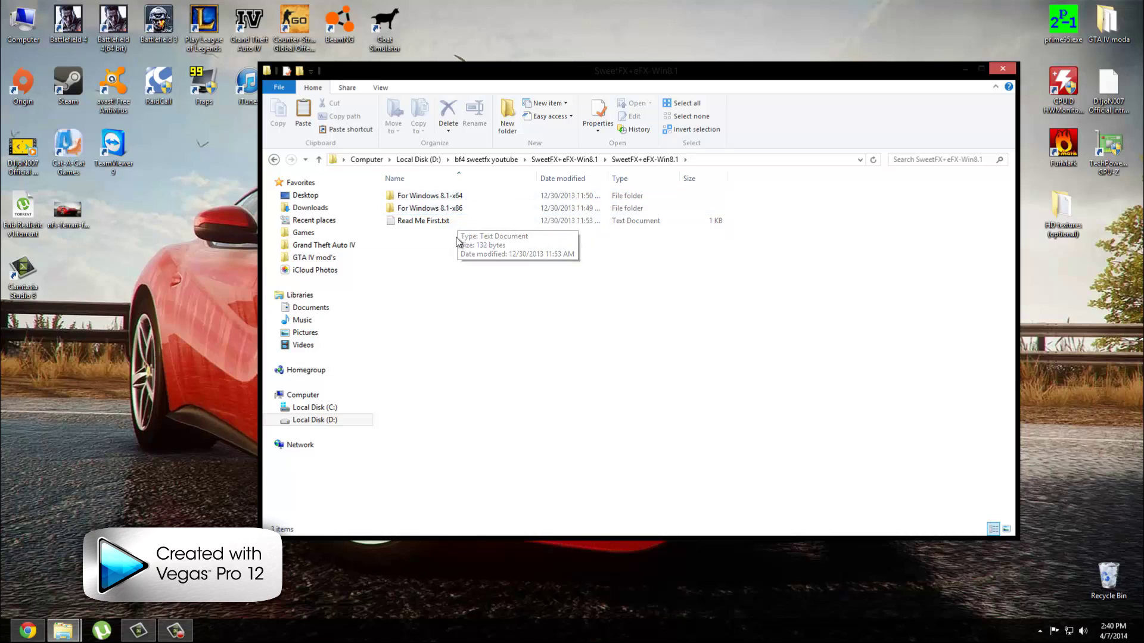
Step: Read the Read Me First.txt note, then open the For Windows 8.1-x64 folder
double_click(421, 222)
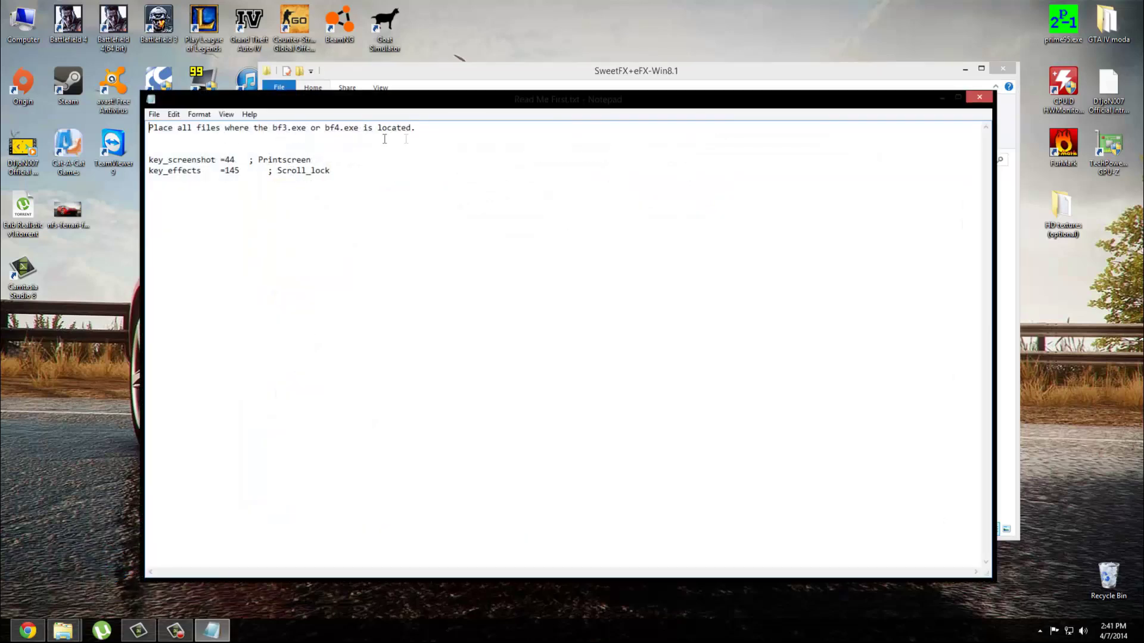
left_click(979, 96)
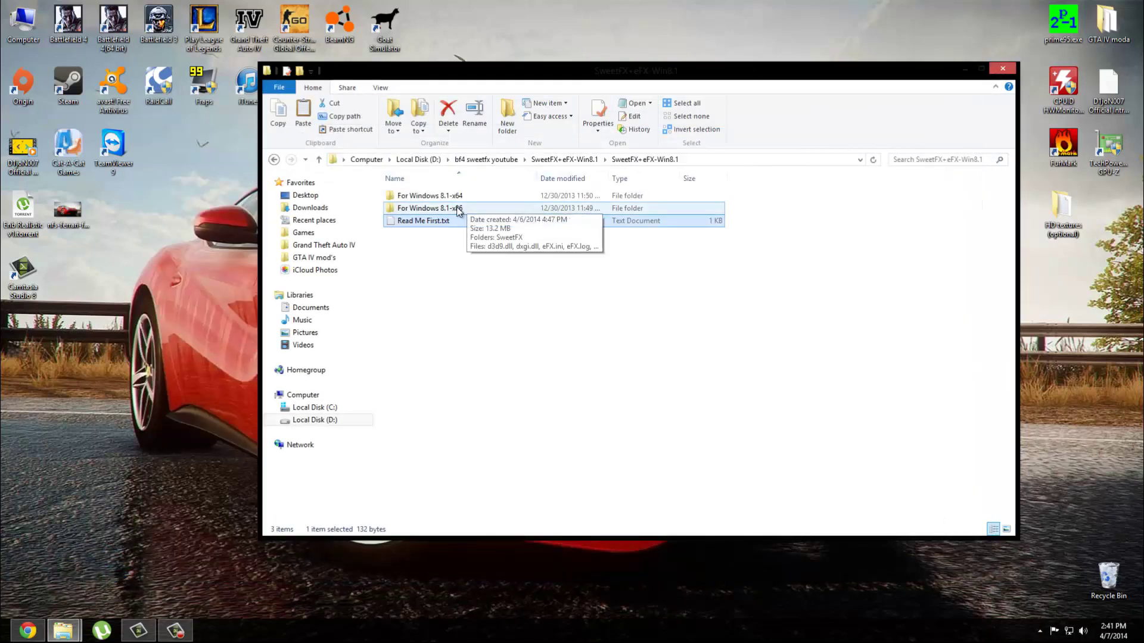
double_click(462, 196)
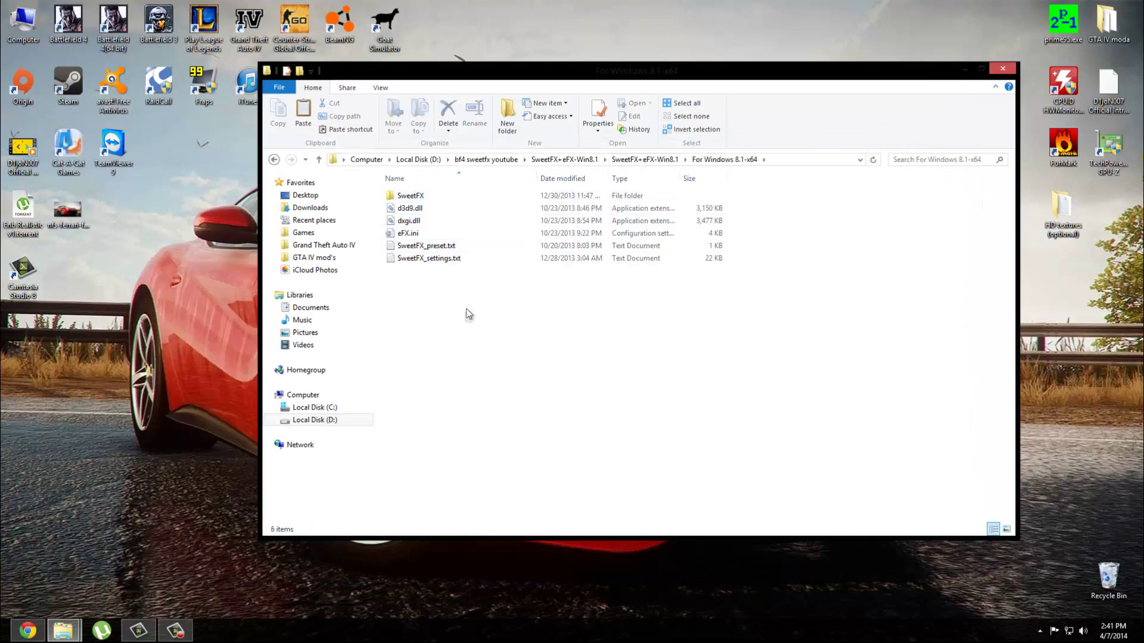
Step: Select the x64 SweetFX files and check the D: > Games > Battlefield 4 folder
mouse_move(464, 314)
left_mouse_down()
mouse_move(473, 285)
mouse_move(523, 239)
mouse_move(752, 186)
left_mouse_up()
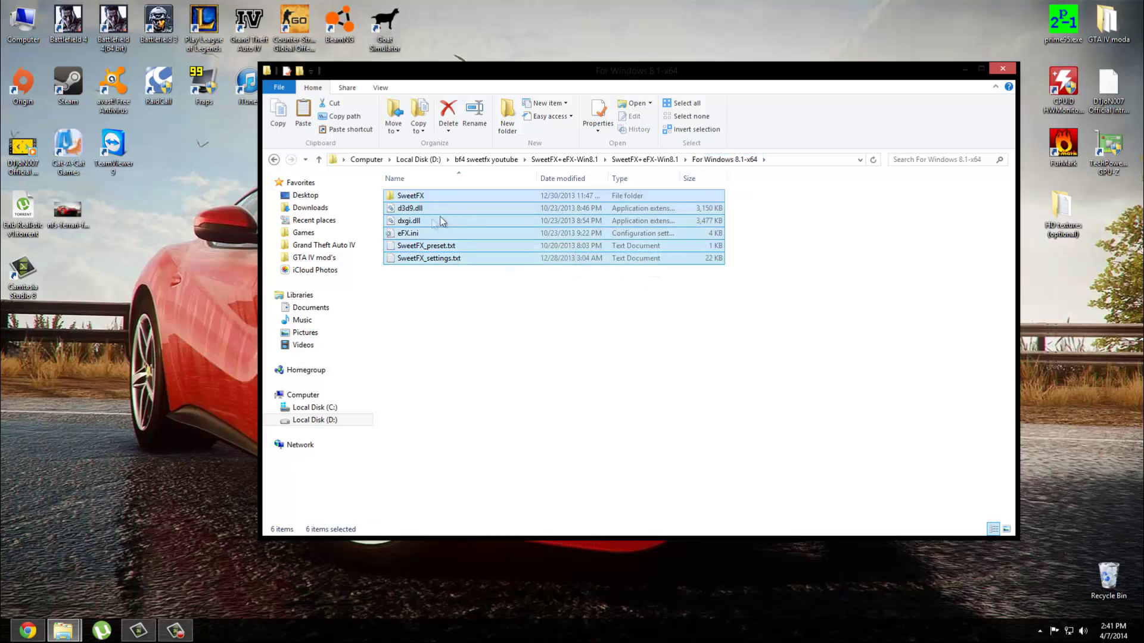
left_click(315, 420)
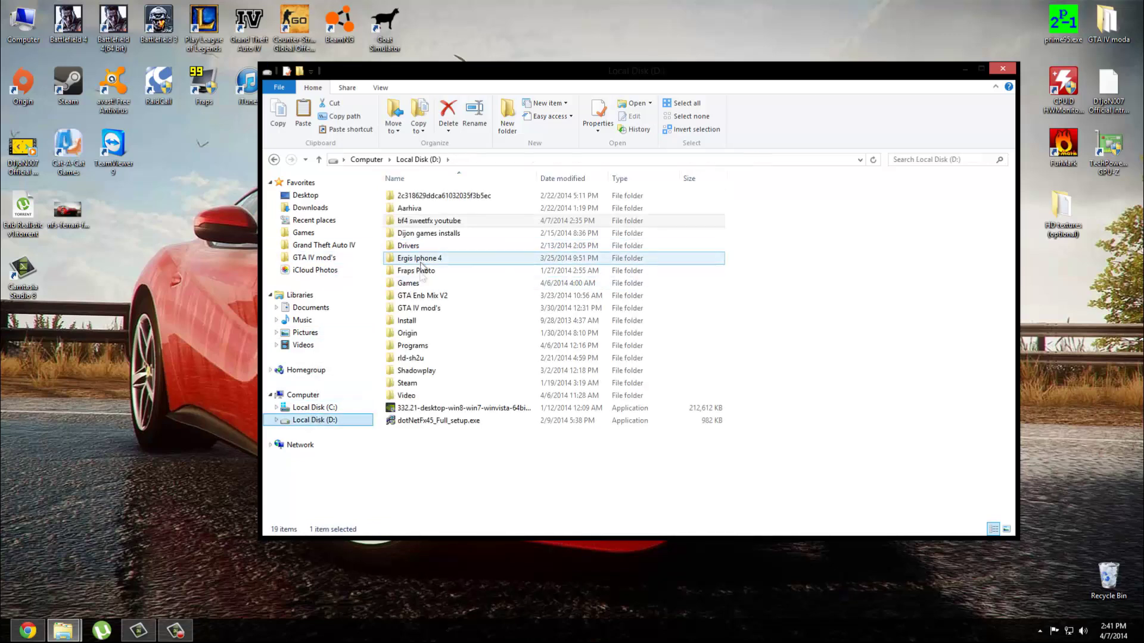
double_click(422, 284)
double_click(435, 209)
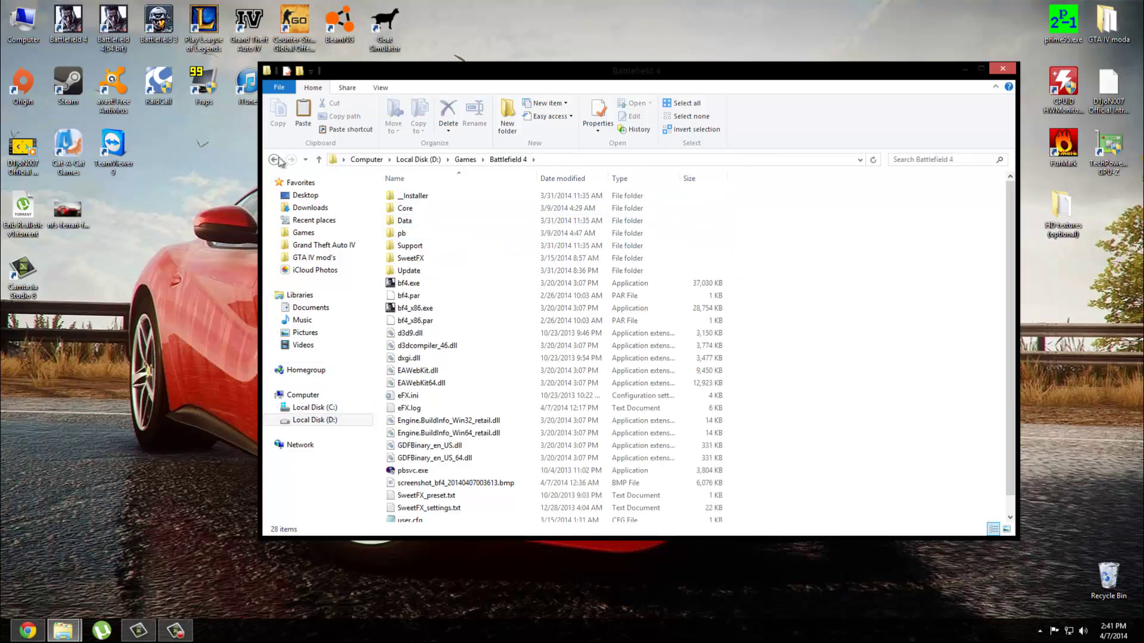
Step: Go back to bf4 sweetfx youtube and run setup.exe from SweetFX-Configurator_1.3.3
left_click(274, 160)
left_click(274, 160)
left_click(274, 160)
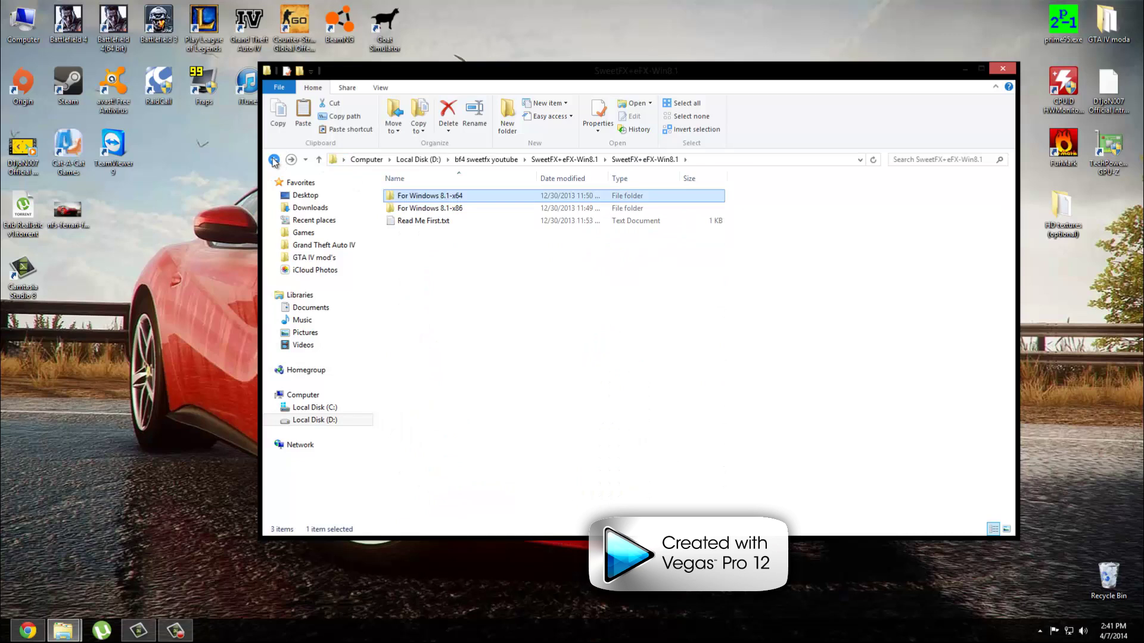
left_click(274, 161)
left_click(271, 162)
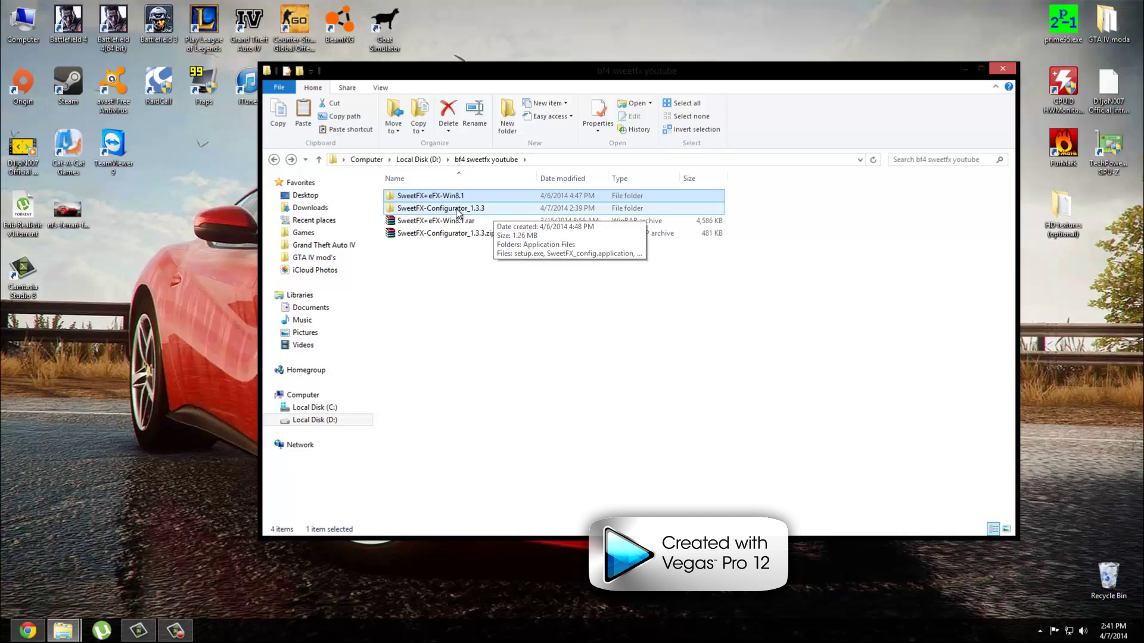
double_click(425, 208)
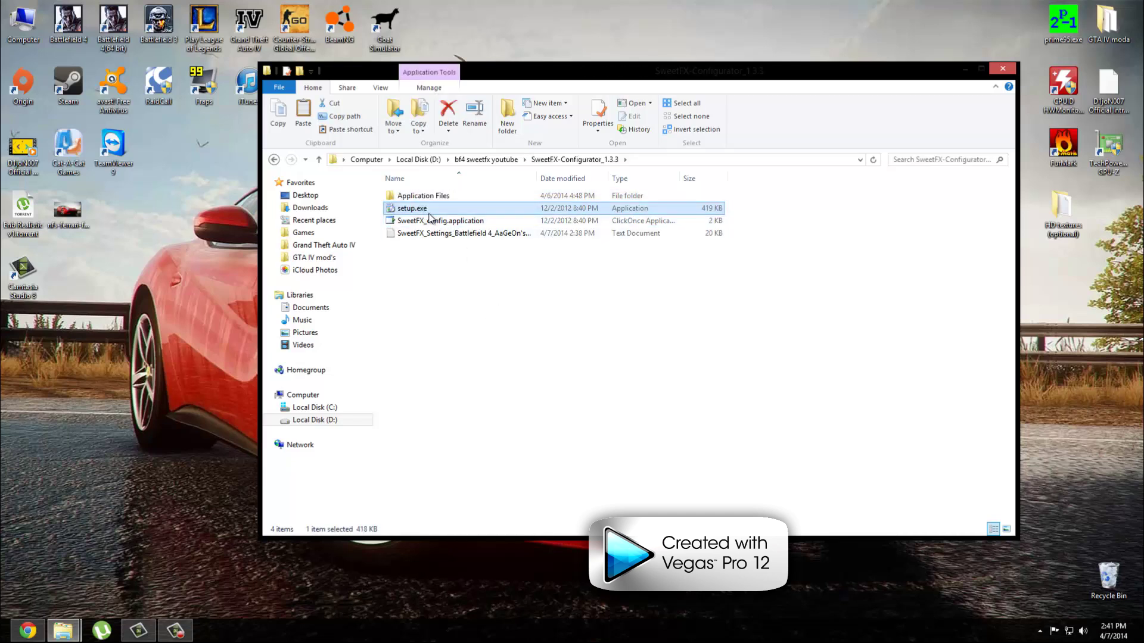
double_click(429, 213)
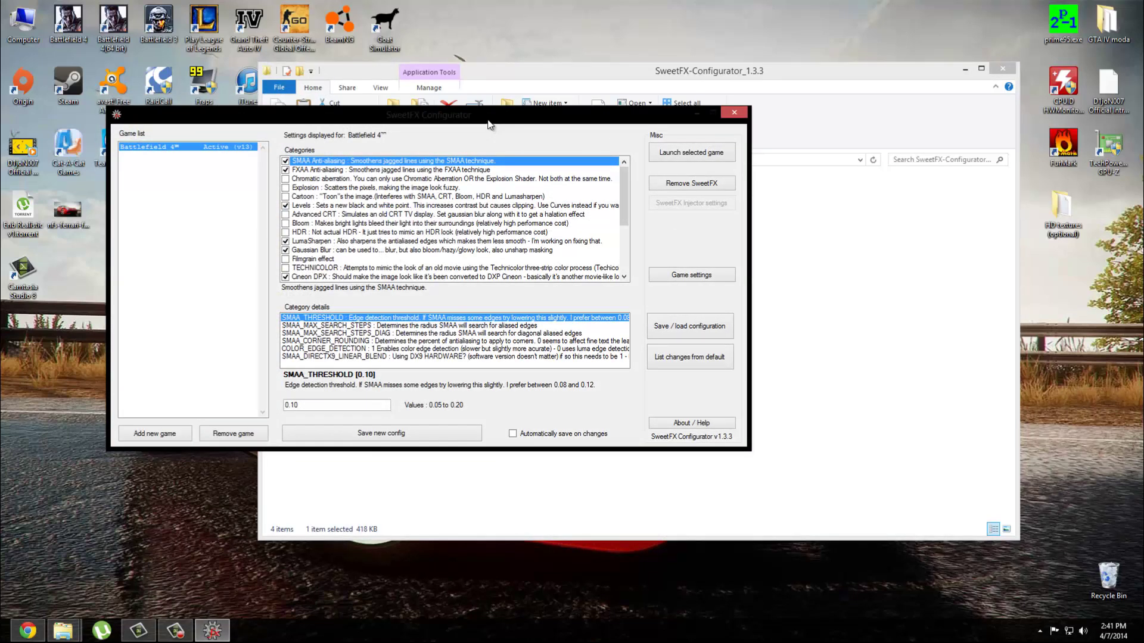
Step: Move the SweetFX Configurator window into view and start adding a new game
mouse_move(487, 124)
left_mouse_down()
mouse_move(712, 119)
mouse_move(701, 97)
left_mouse_up()
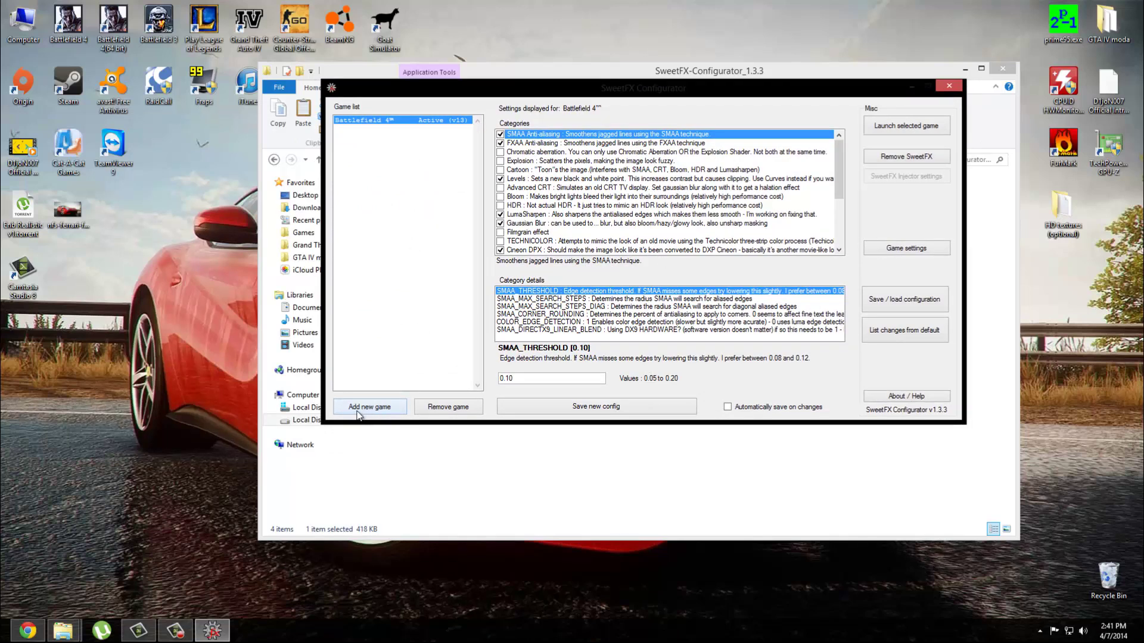
left_click(395, 414)
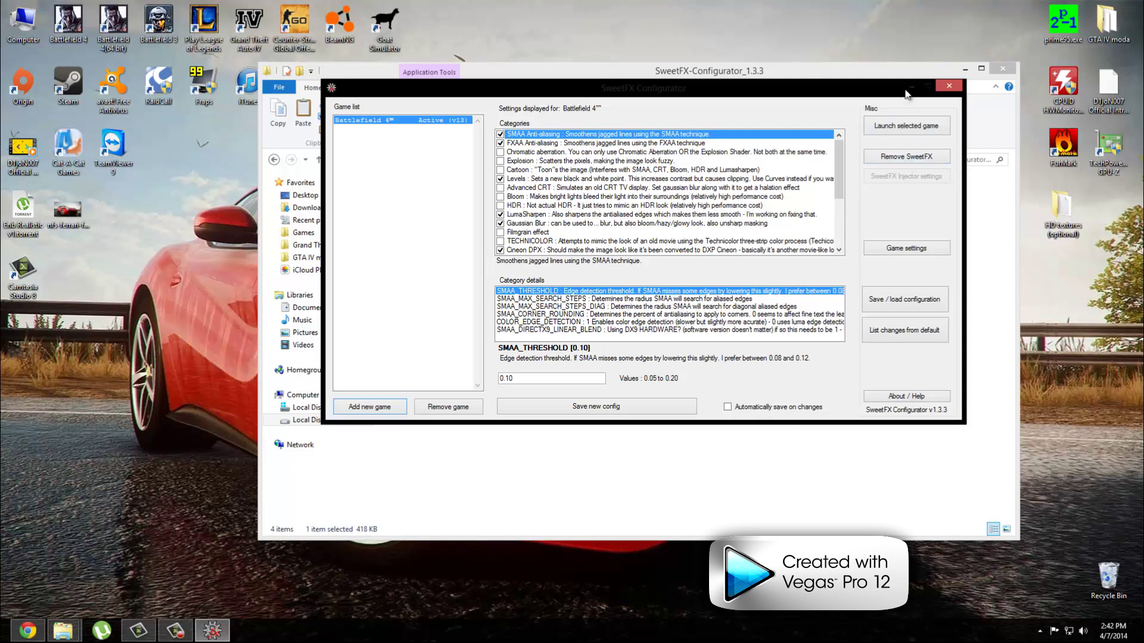
Step: Cancel the Open game exe dialog and return to the configurator folder
left_click(371, 408)
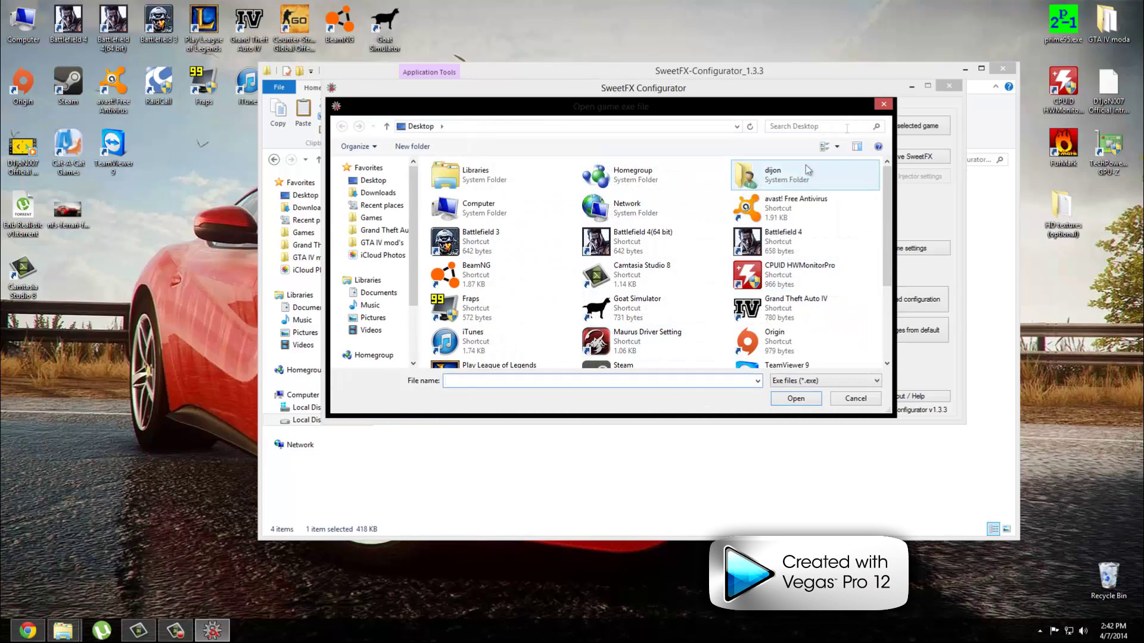
left_click(883, 104)
left_click(949, 86)
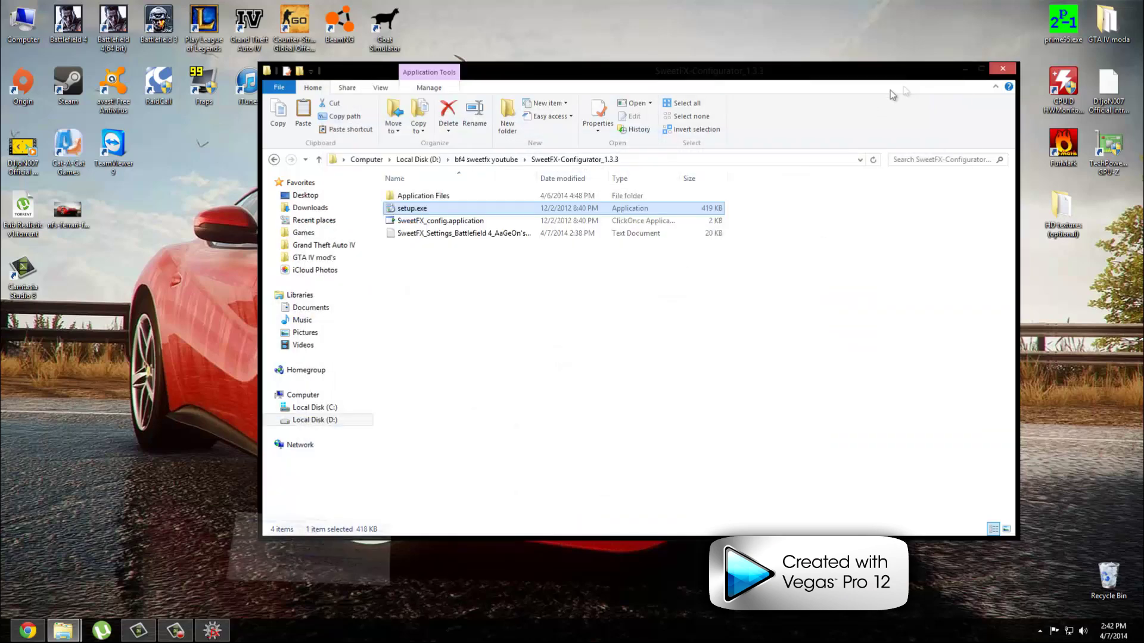
Step: Read through the SweetFX_Settings_Battlefield 4 text file in Notepad and close it
left_click(437, 236)
double_click(438, 234)
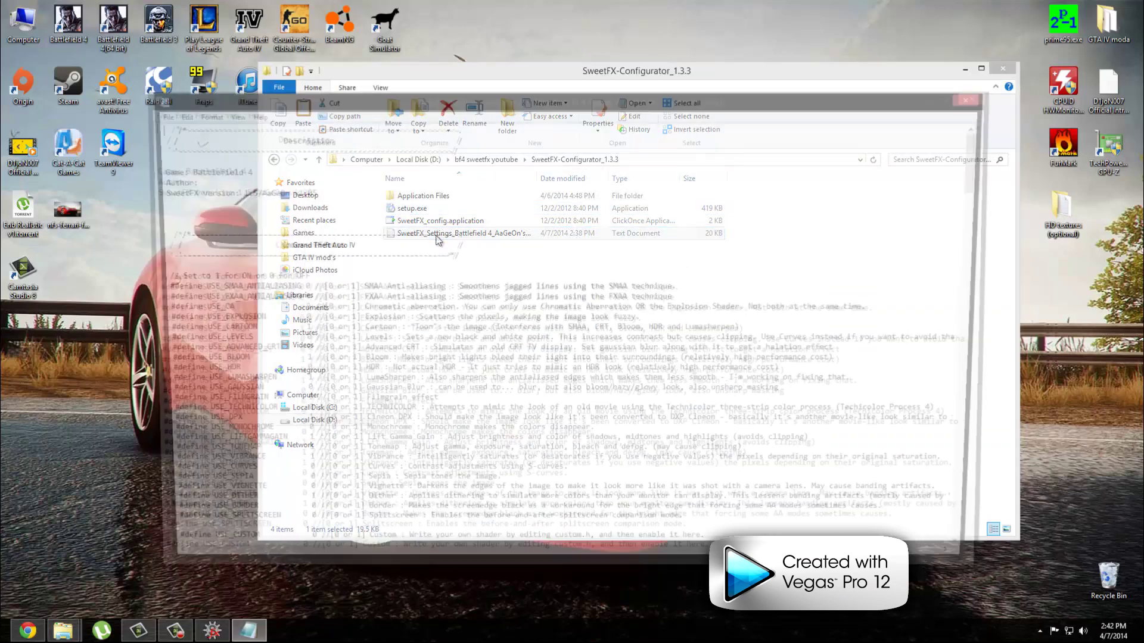
scroll(578, 253, "down", 15)
scroll(577, 253, "down", 8)
left_click(980, 97)
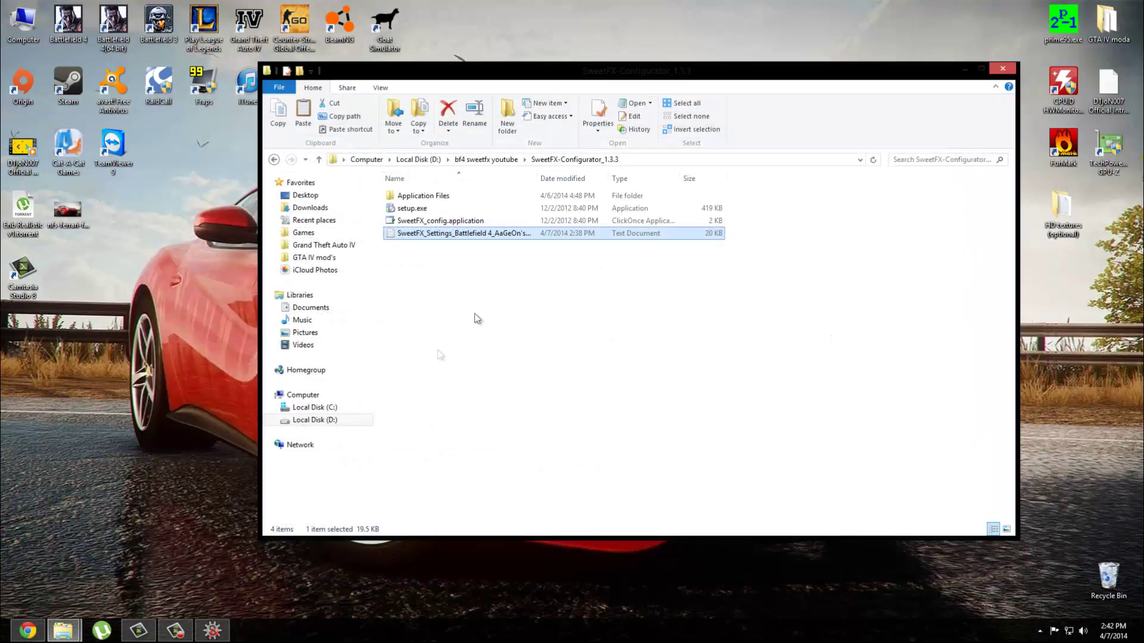
Step: Scroll through the Configurator's Categories list, then close the SweetFX Configurator
left_click(212, 630)
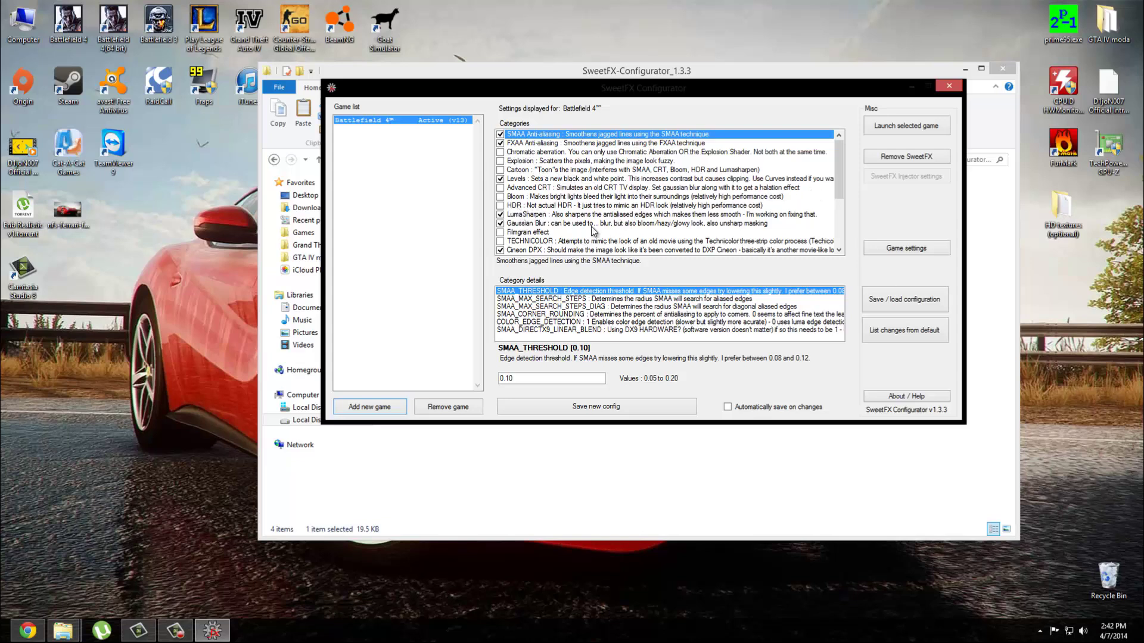
left_click_drag(835, 175, 837, 230)
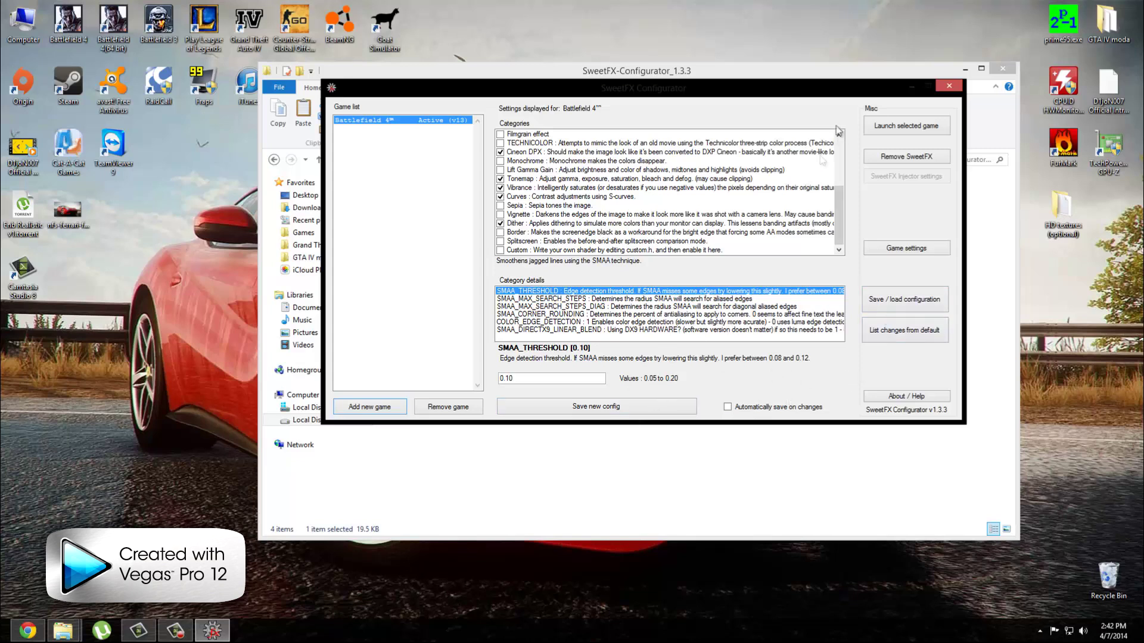
left_click(939, 86)
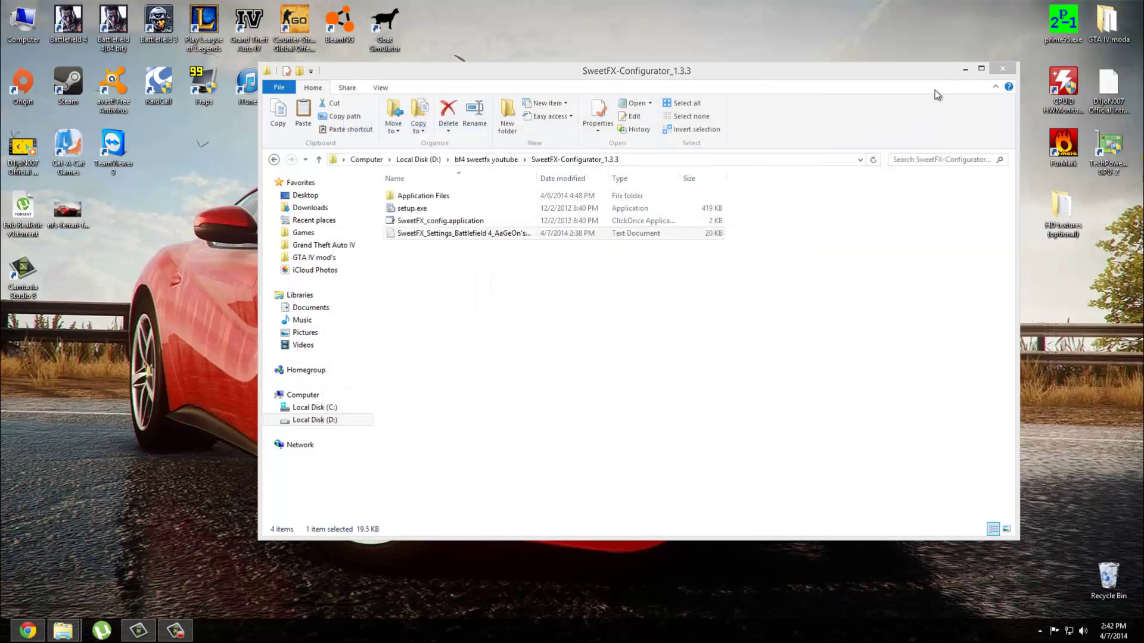
Step: Refresh and close the SweetFX-Configurator_1.3.3 folder window, then refresh the desktop
right_click(467, 262)
left_click(493, 309)
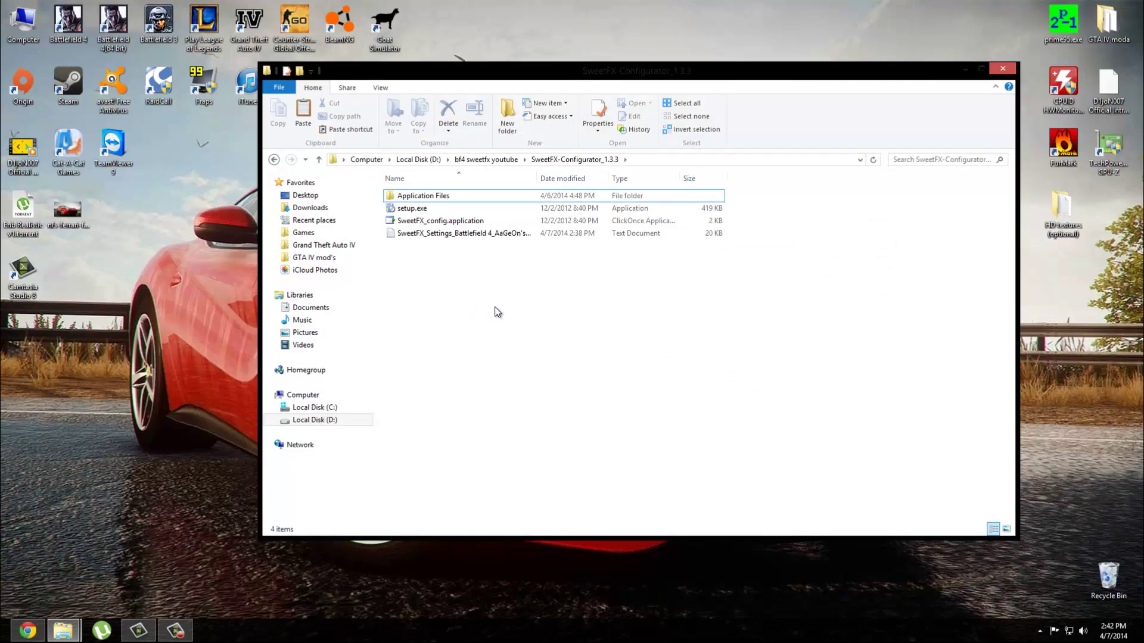
left_click(1003, 68)
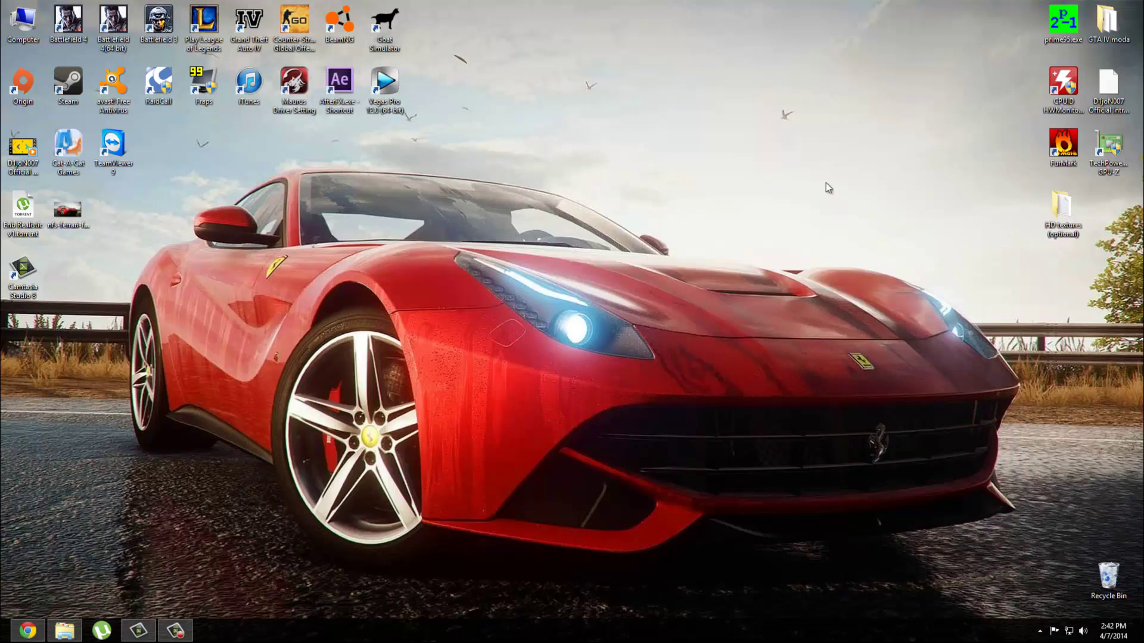
right_click(633, 168)
left_click(645, 198)
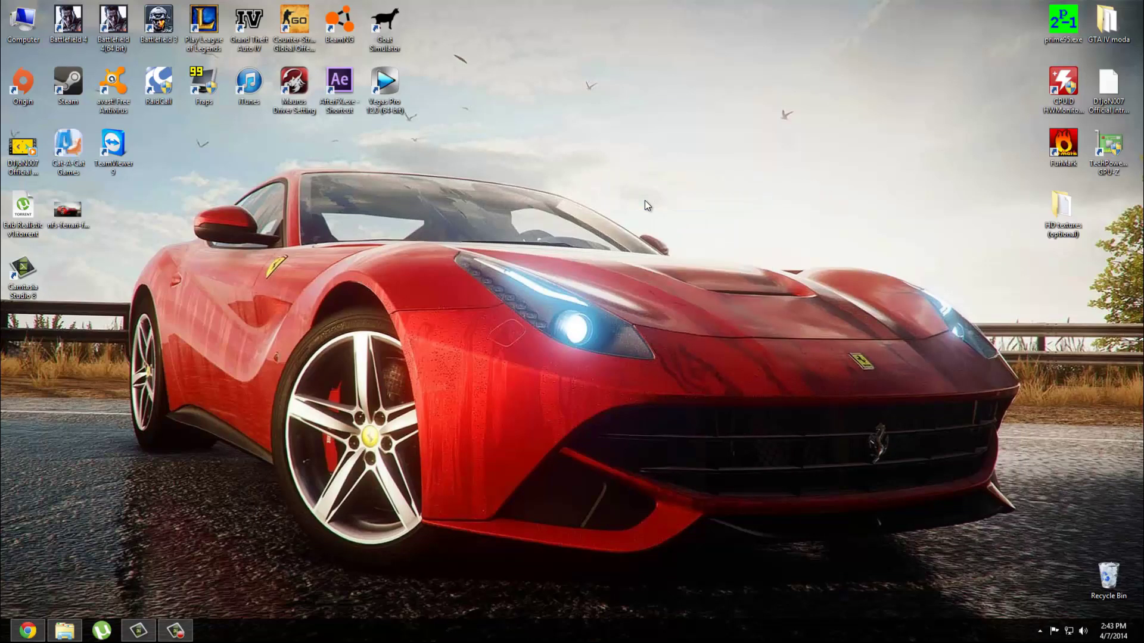